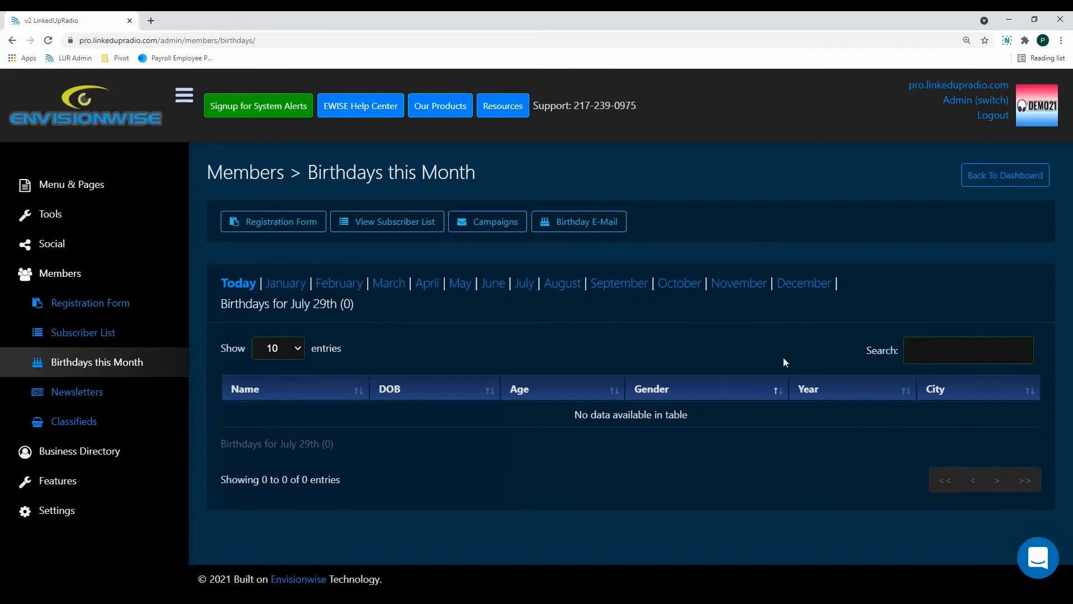
- Open the Birthday E-Mail setup and review its campaign name, subject, sender and reply addresses, and template settings
left_click(946, 352)
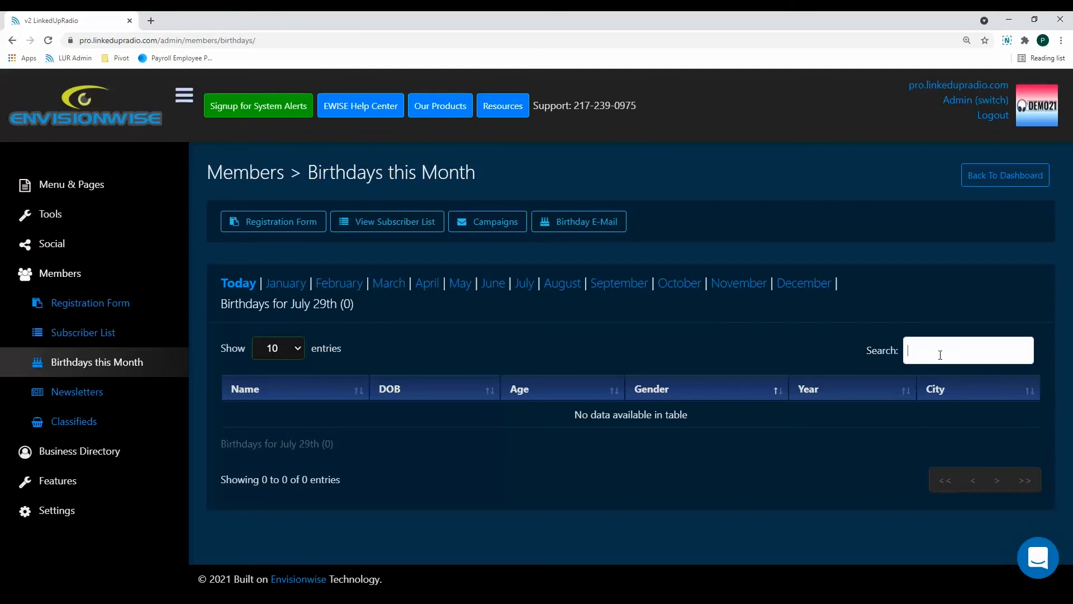
left_click(595, 226)
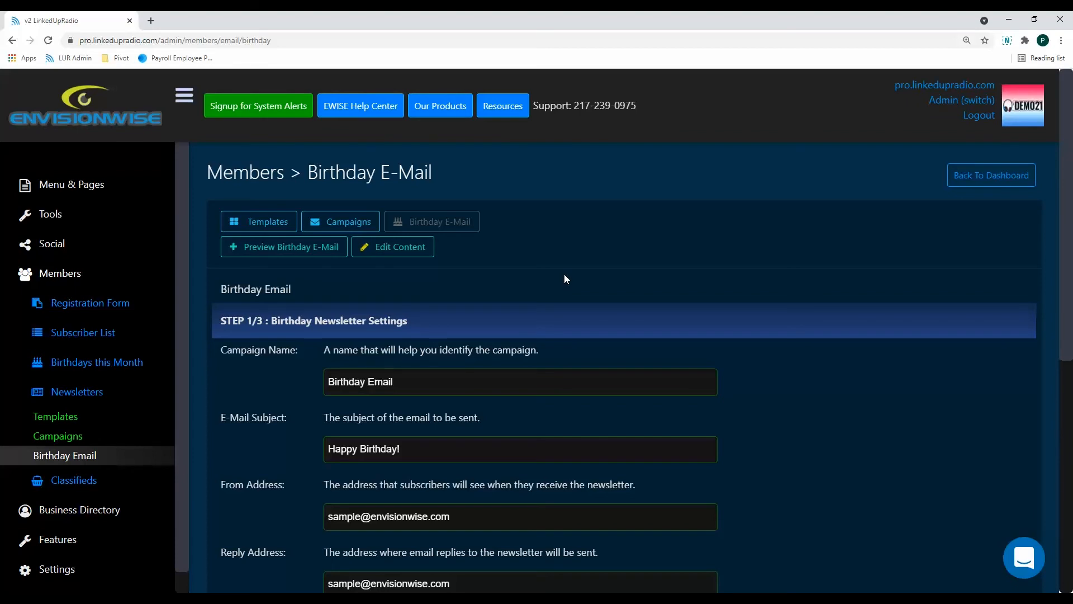
scroll(565, 276, "down", 1)
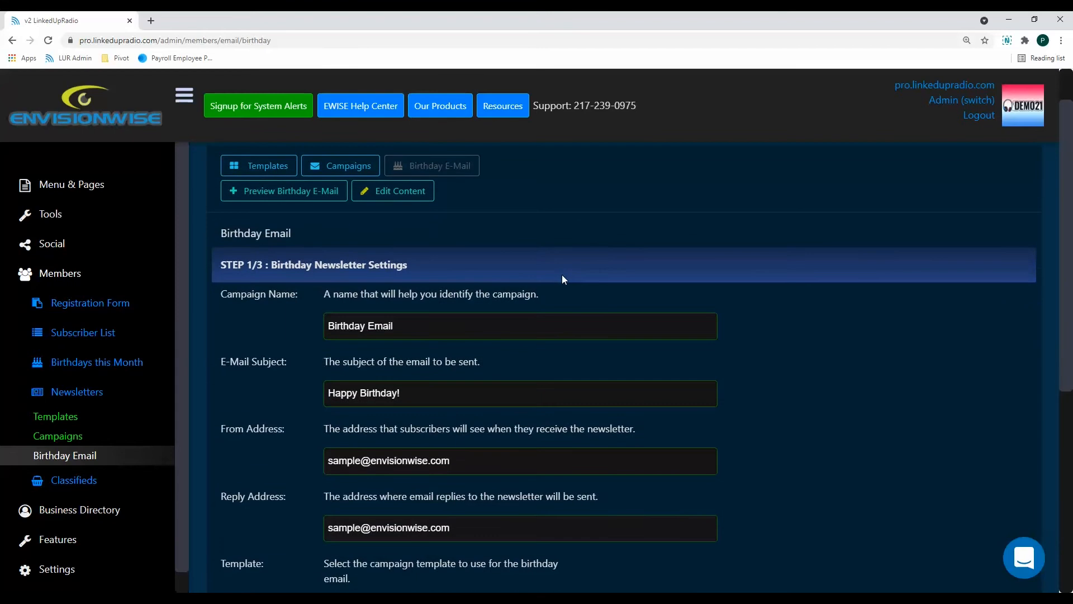
scroll(556, 272, "down", 1)
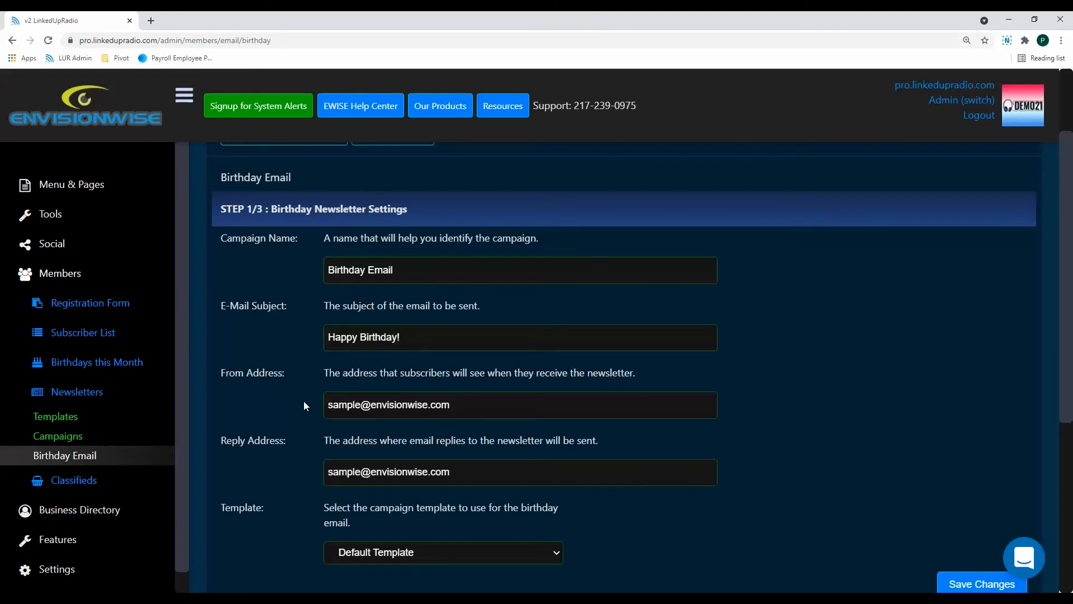
scroll(294, 440, "down", 1)
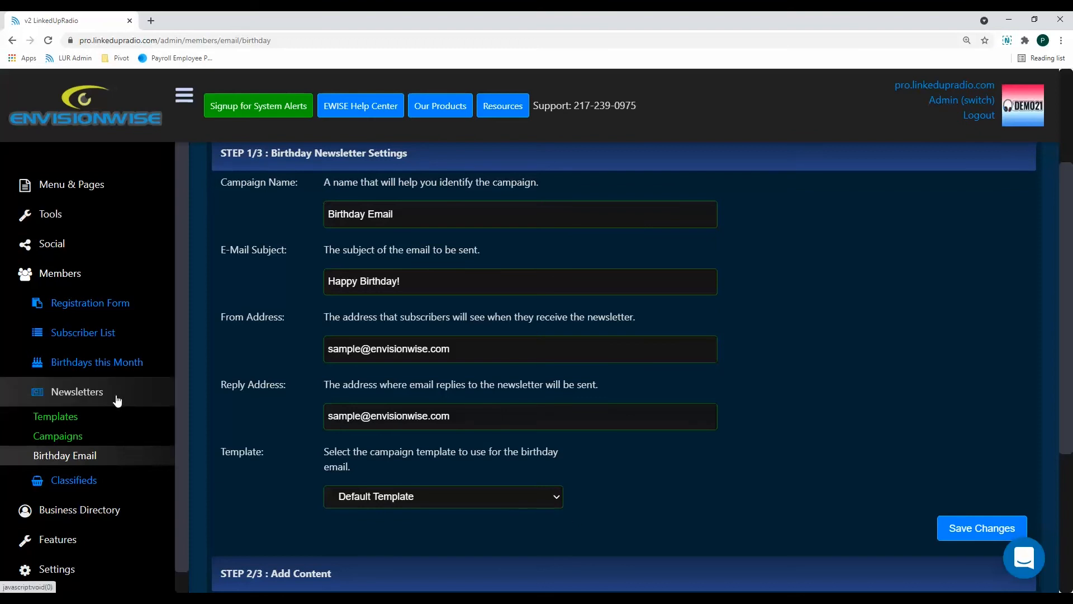
- Open the newsletter templates, check the required header image dimensions, and preview the Default Template's header image
left_click(110, 423)
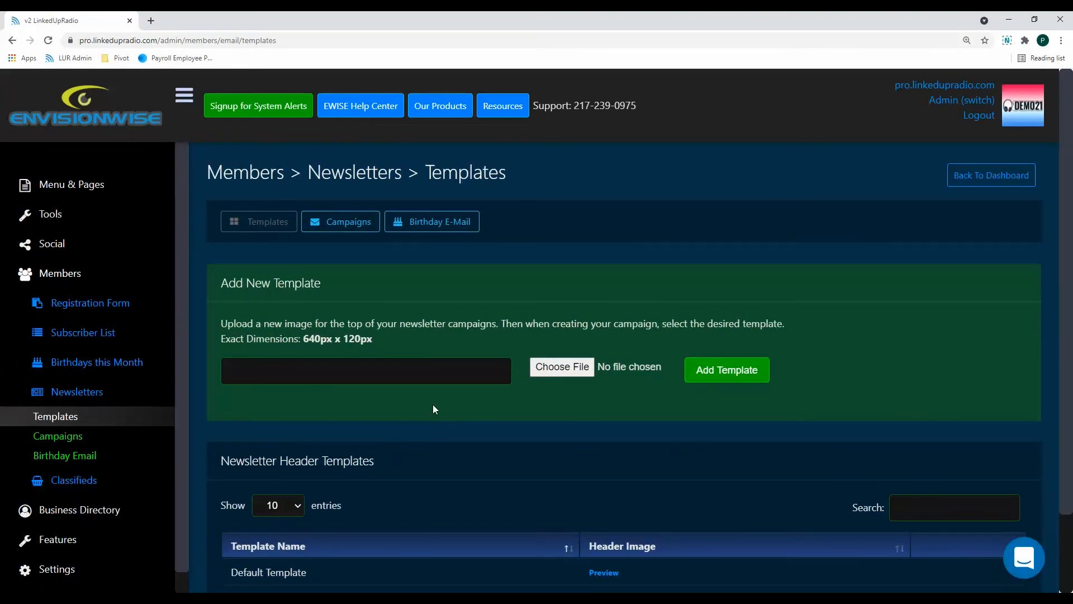
left_click_drag(301, 338, 350, 343)
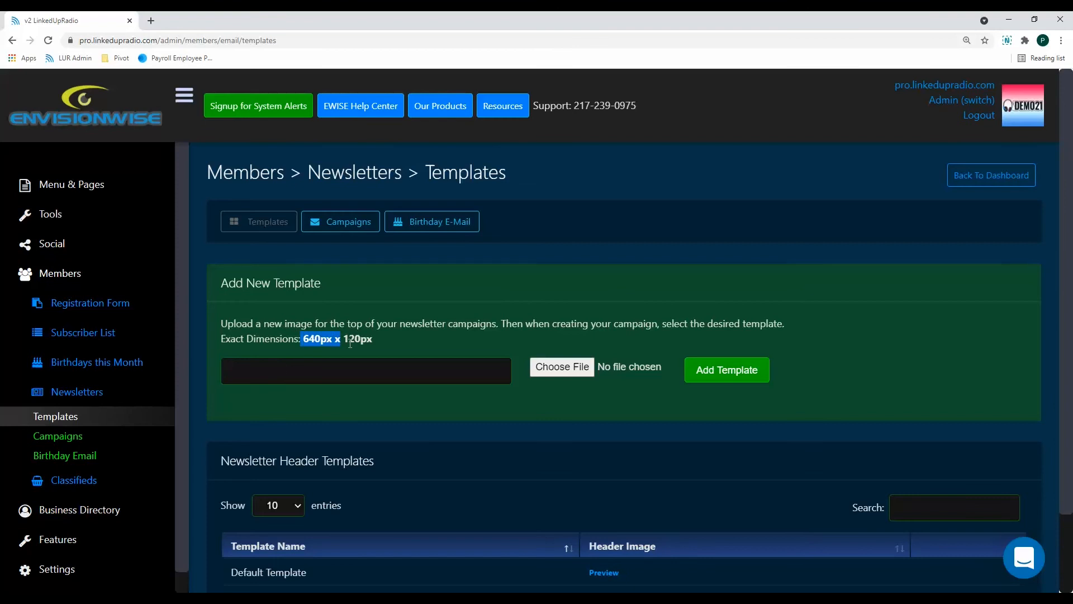
left_click(402, 345)
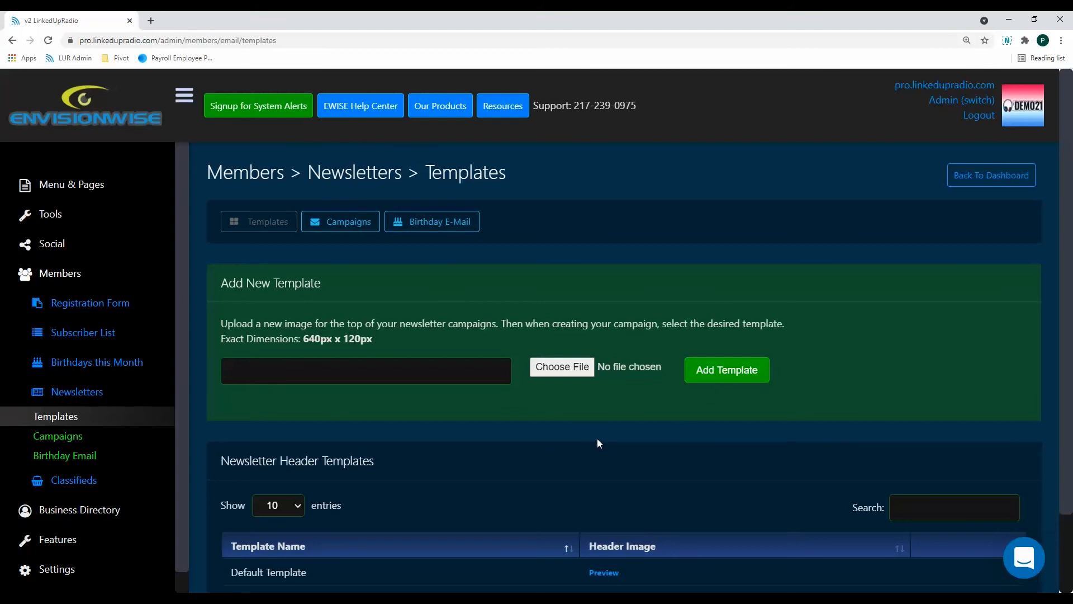
scroll(597, 438, "down", 2)
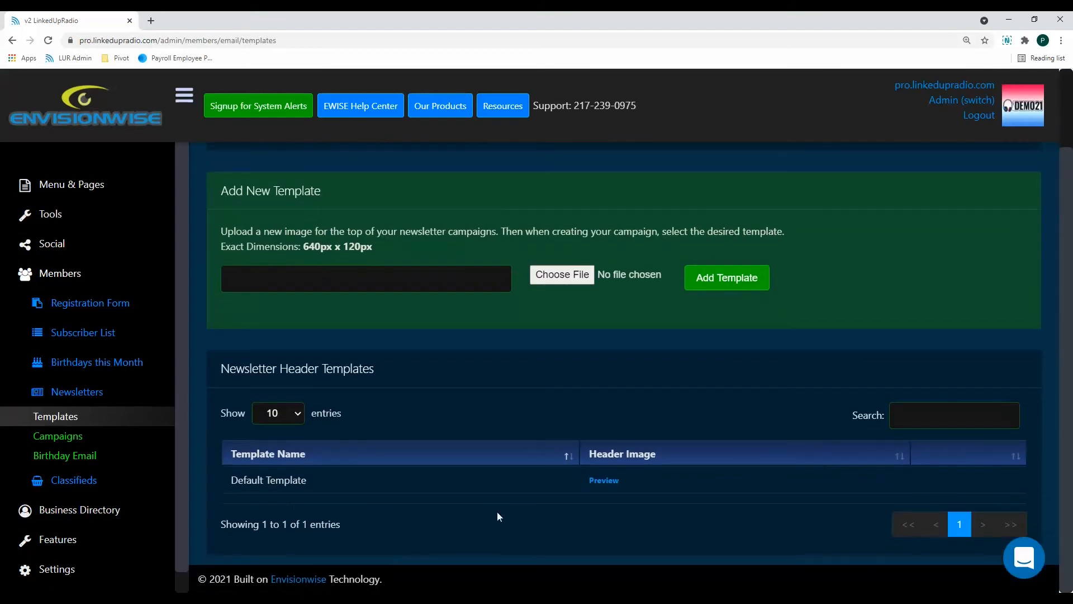
left_click(610, 482)
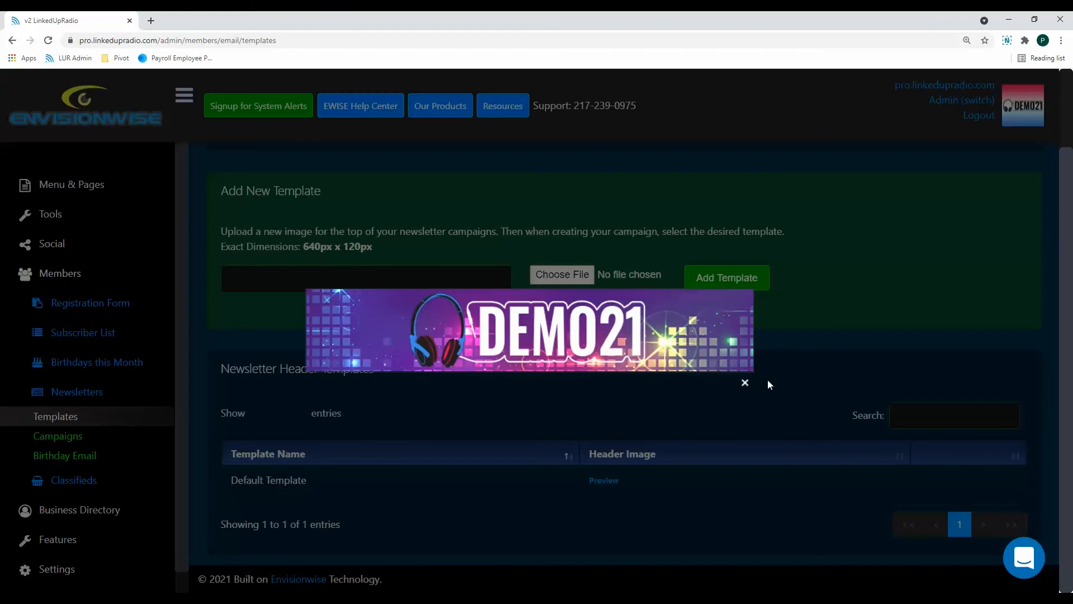
left_click(745, 384)
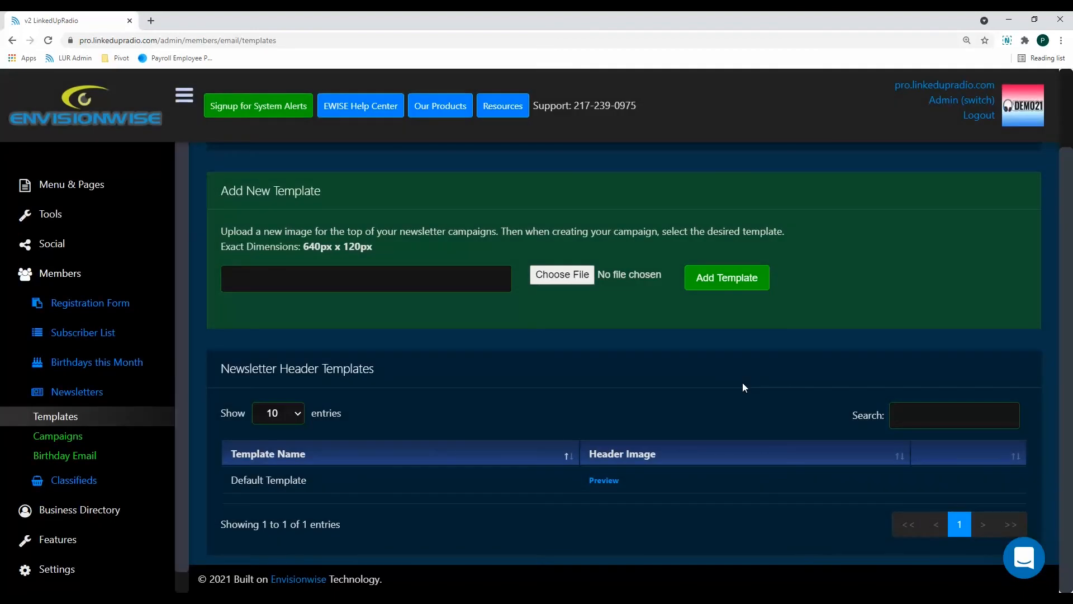
scroll(506, 434, "up", 2)
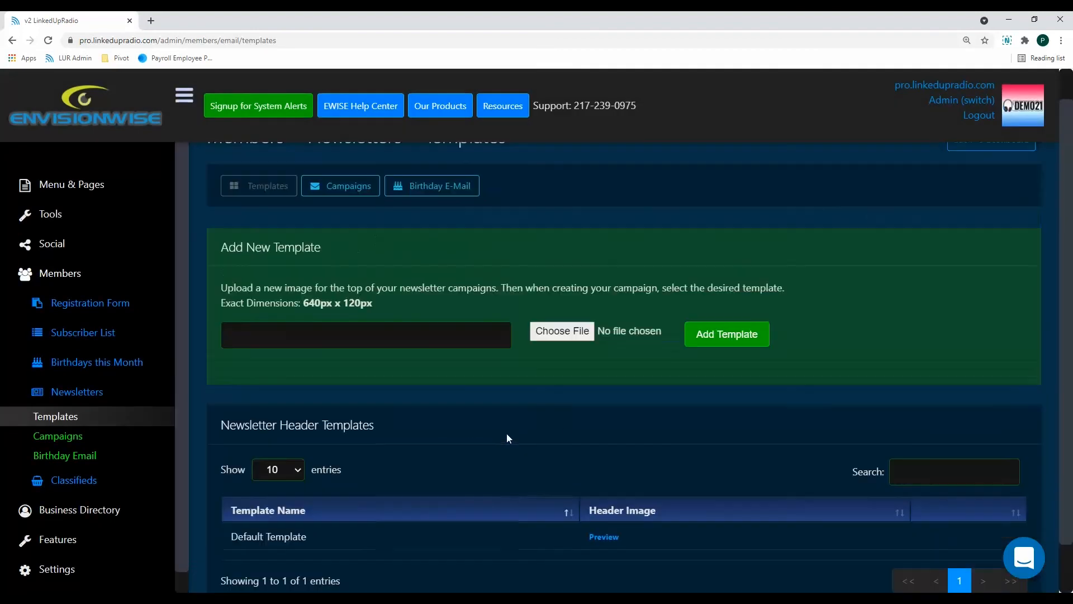
- Return to the Birthday E-Mail setup, review the template selection, and open the email's content items
left_click(436, 223)
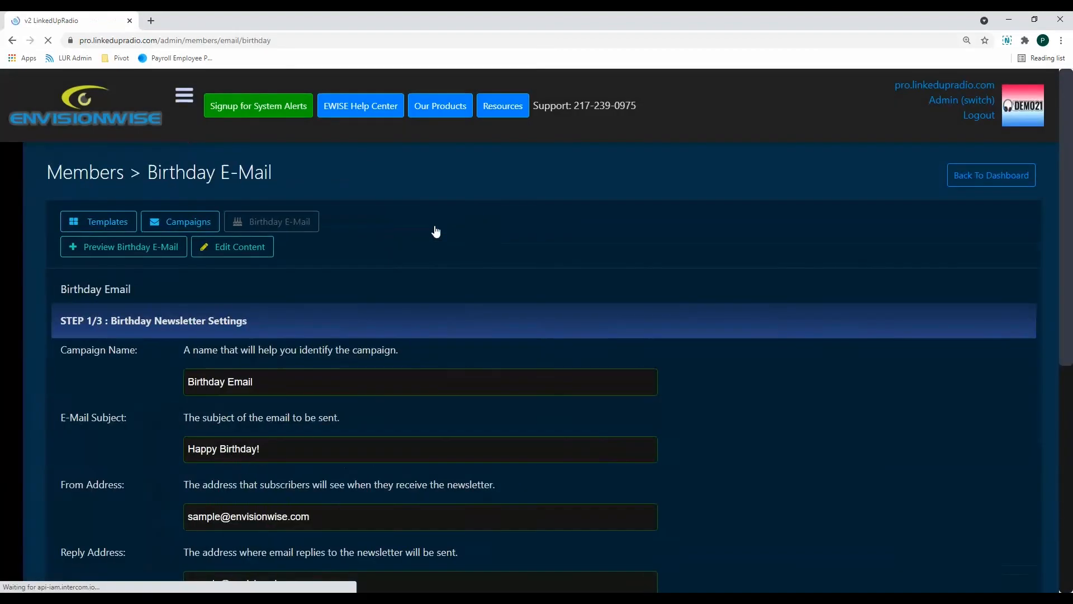
scroll(704, 414, "down", 3)
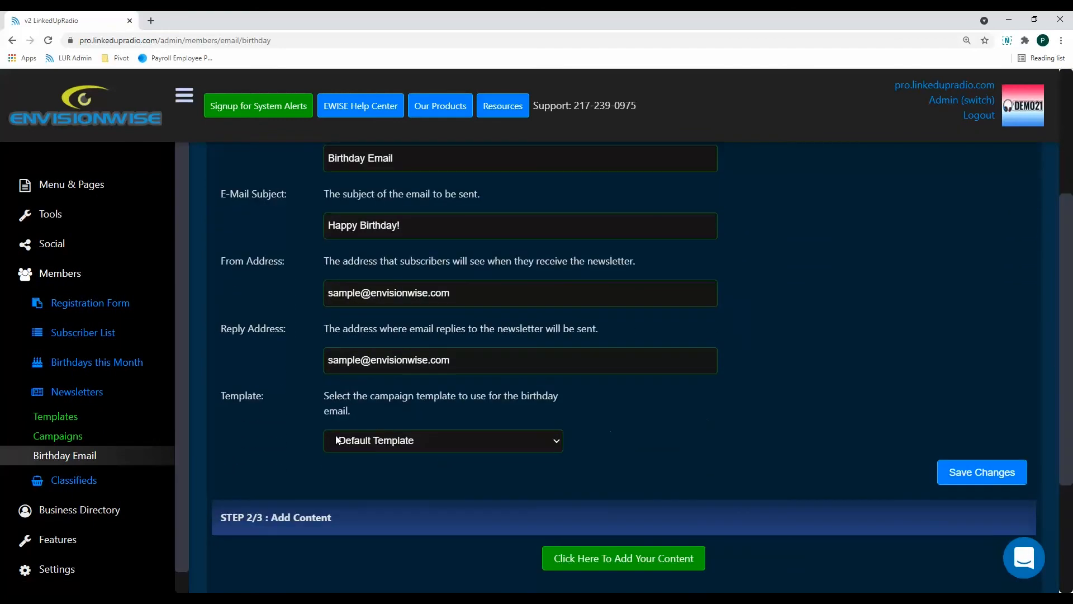
scroll(379, 475, "down", 2)
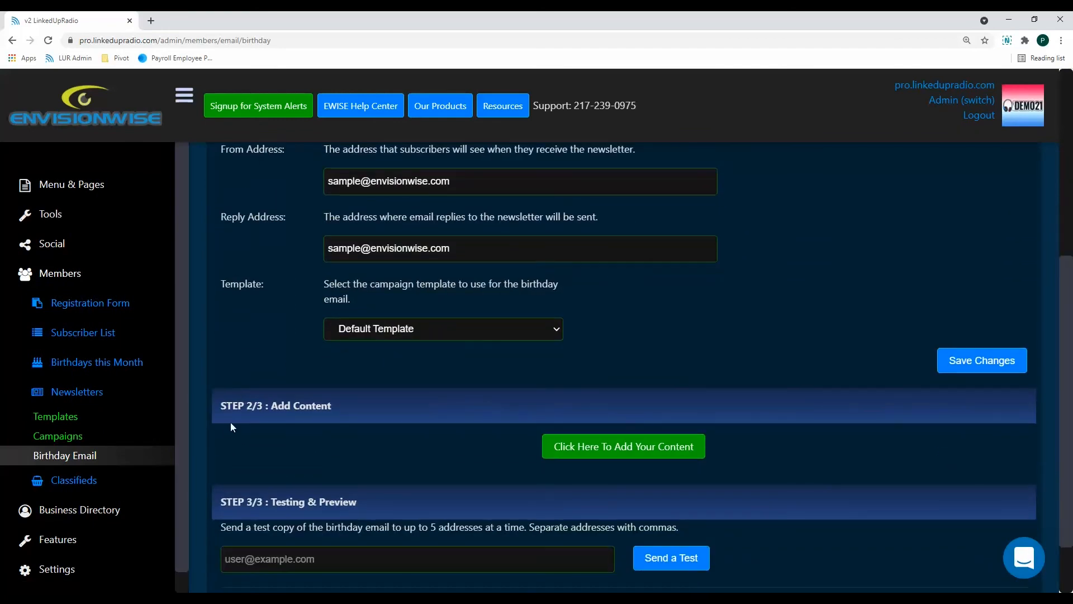
left_click(592, 452)
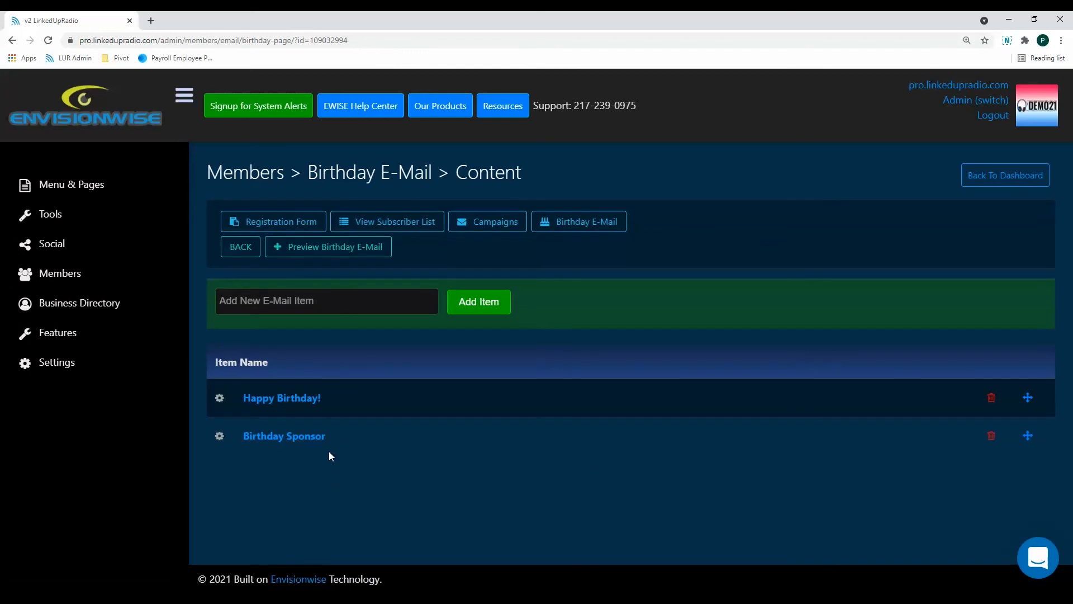
- Open the Happy Birthday! content item and examine its greeting text, editor tools and save option
left_click(293, 400)
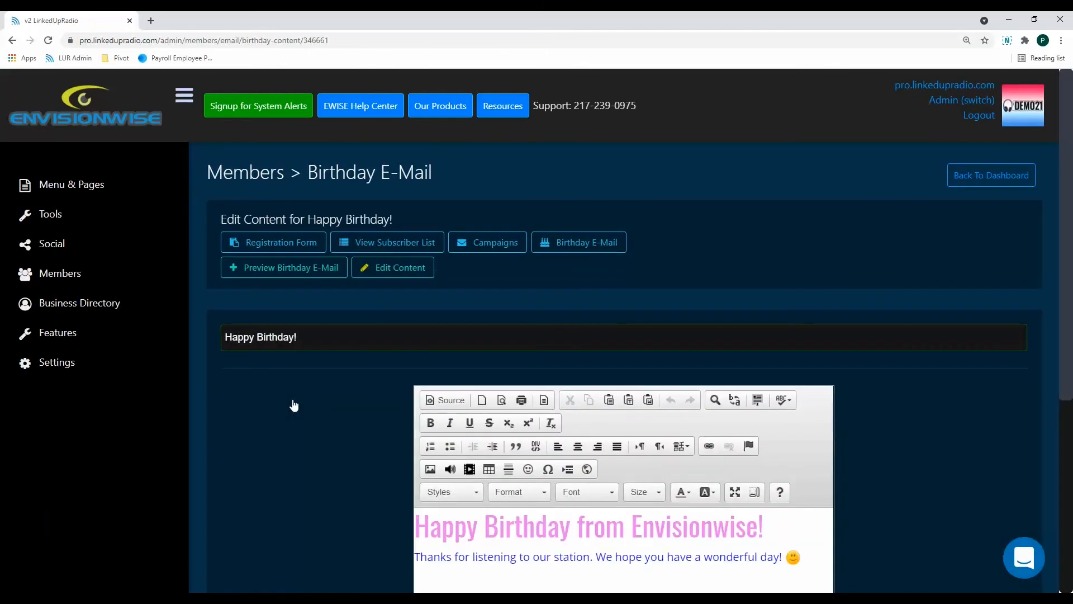
scroll(397, 425, "down", 2)
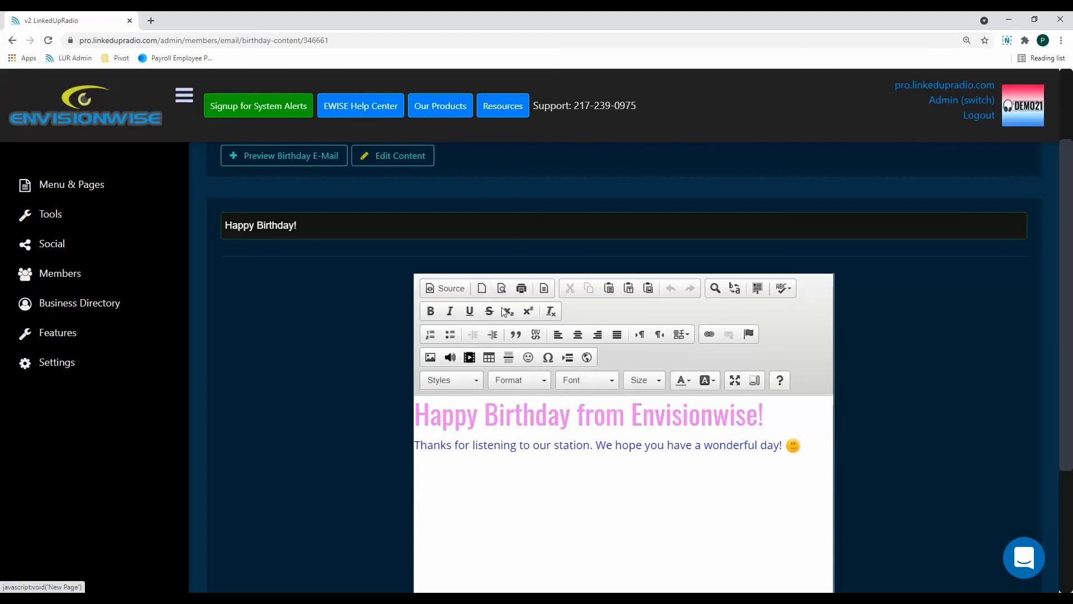
scroll(615, 514, "down", 3)
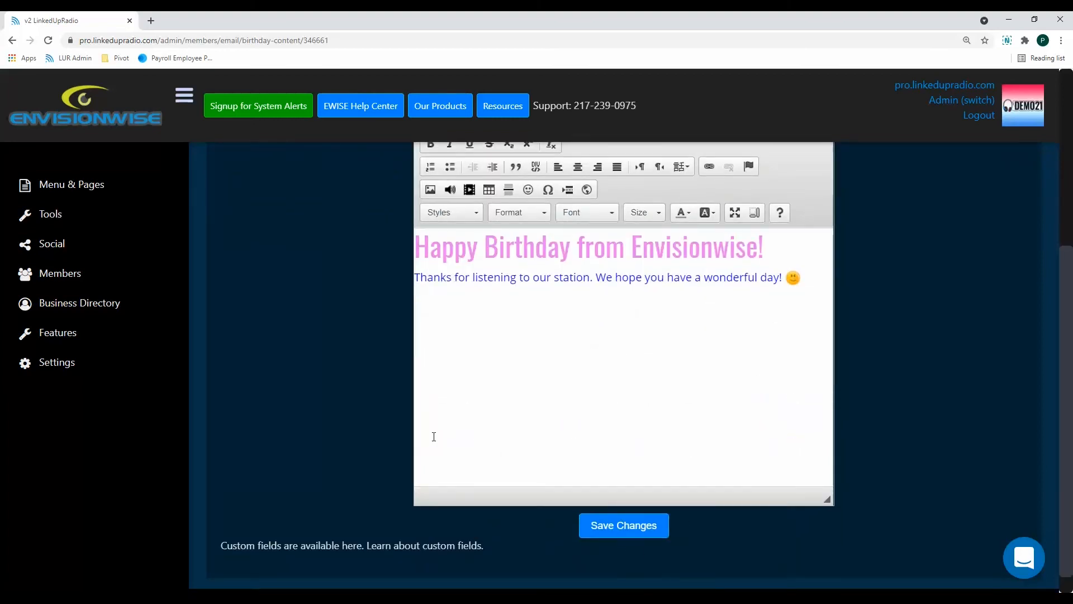
scroll(434, 436, "up", 5)
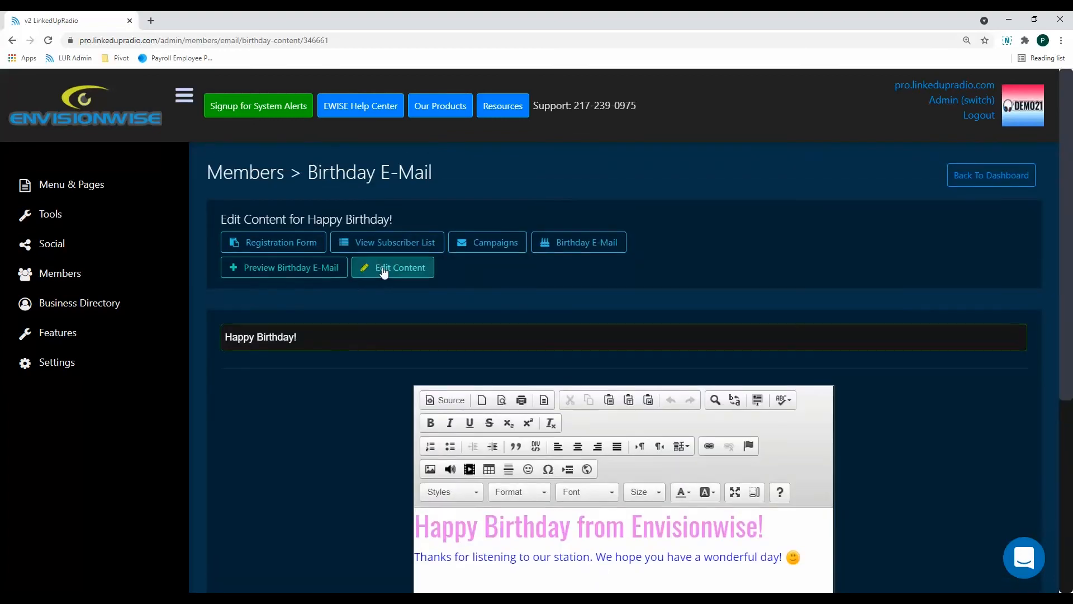
- Go back to the content list, open the Birthday Sponsor item, and examine its offer text and voucher image
left_click(384, 270)
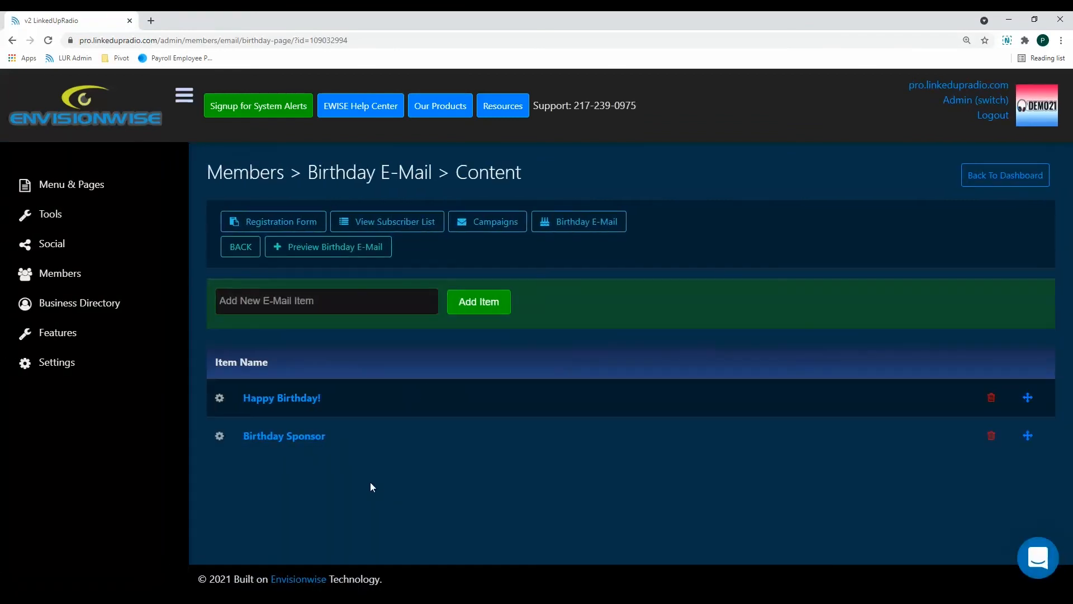
left_click(266, 445)
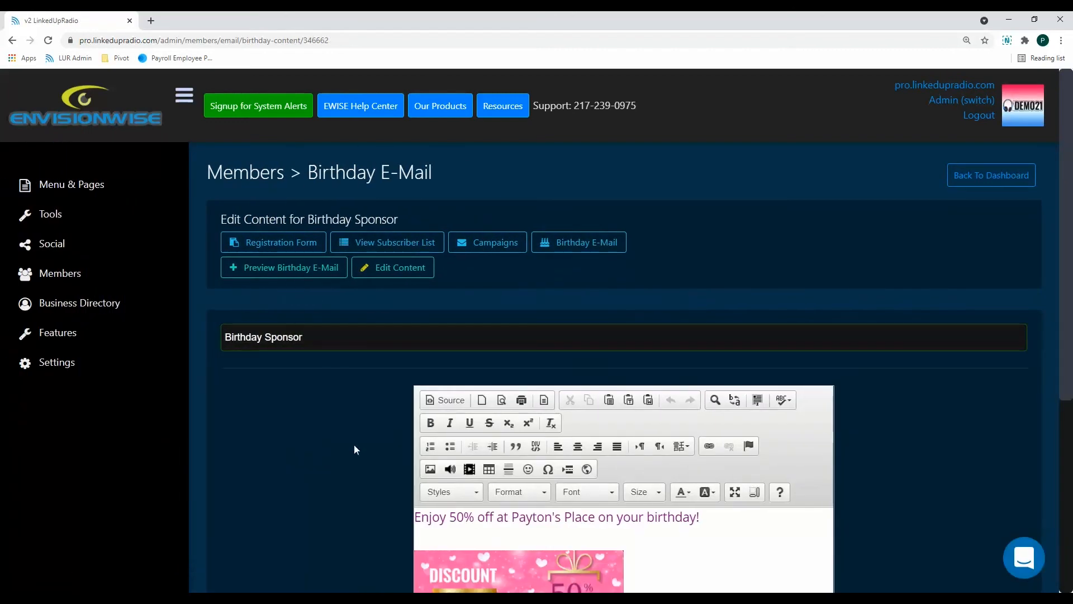
scroll(630, 489, "down", 2)
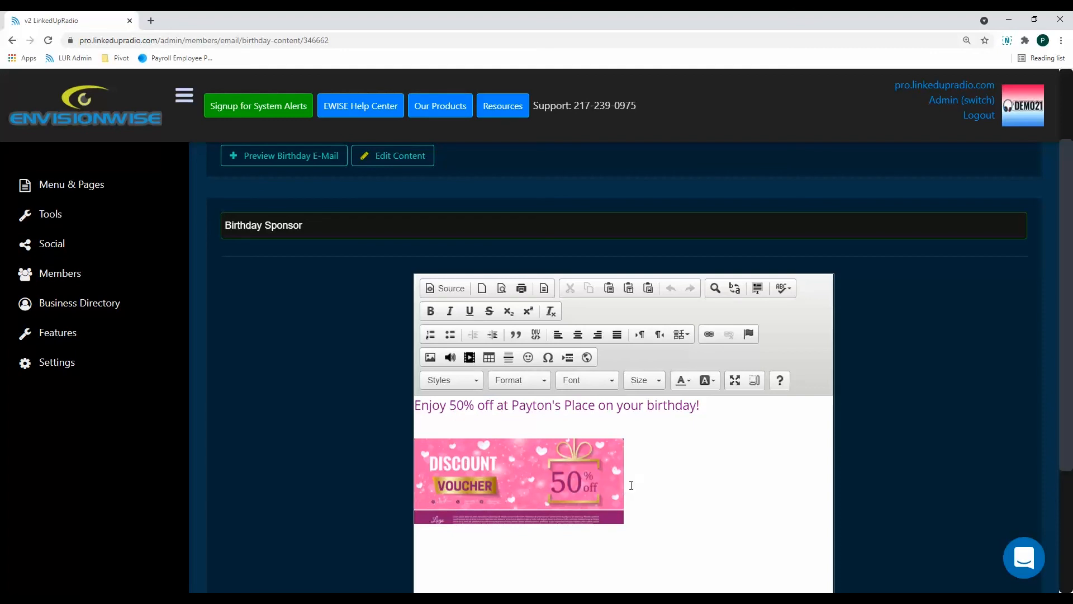
scroll(775, 481, "down", 3)
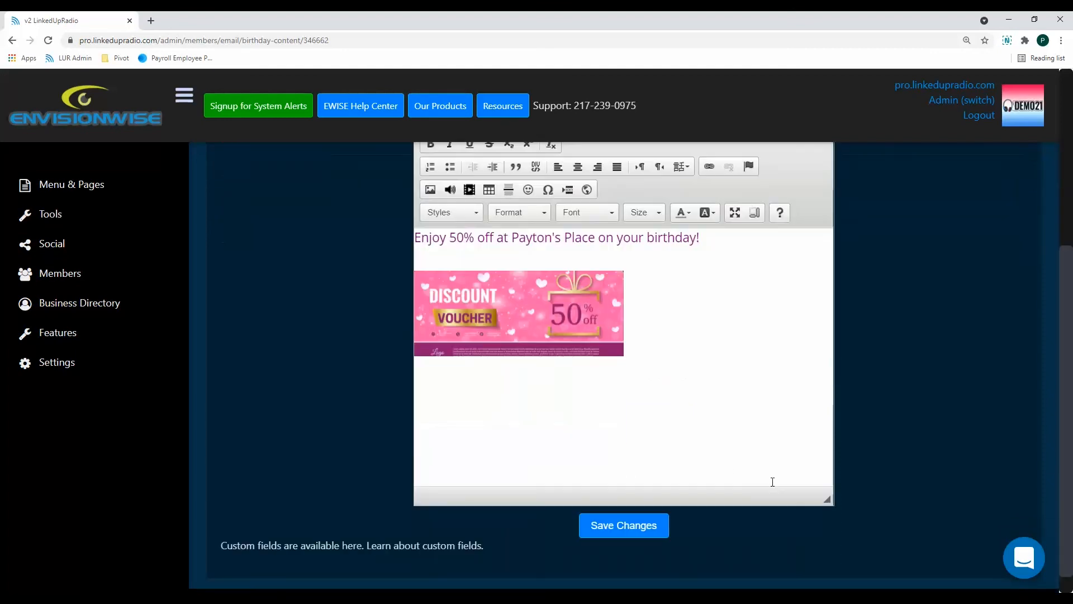
left_click(644, 506)
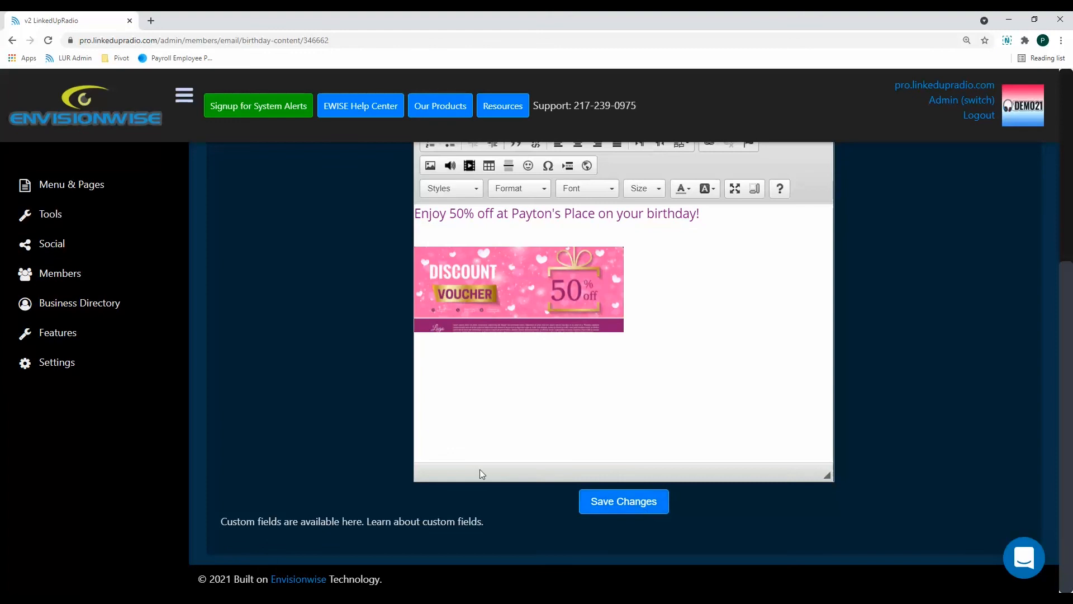
- Go back to the Birthday E-Mail setup, preview the finished email in the browser, and return to the setup page
left_click(386, 271)
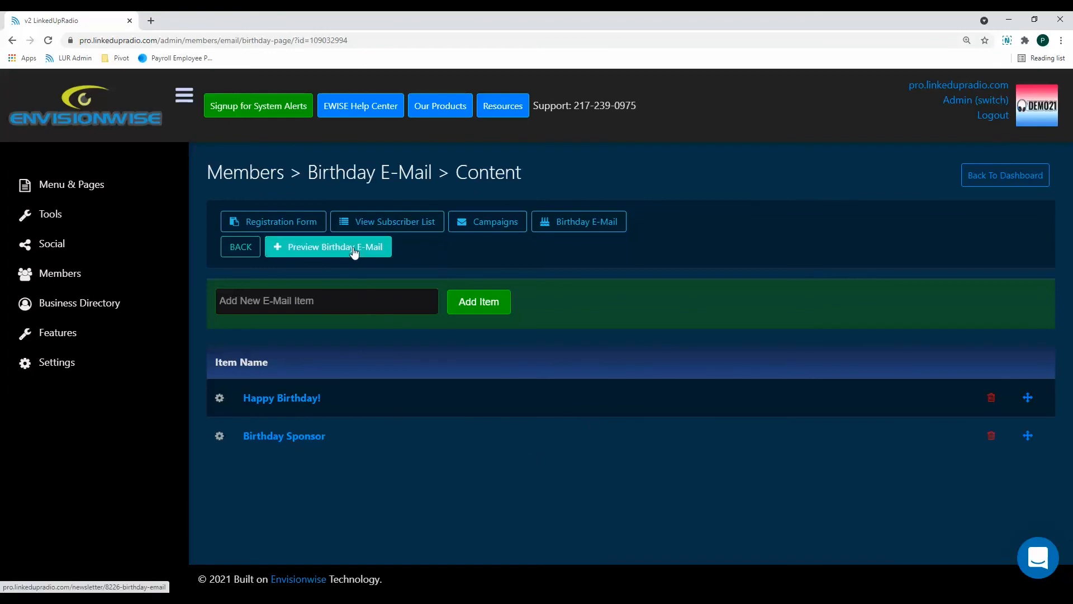
left_click(254, 248)
scroll(559, 397, "down", 7)
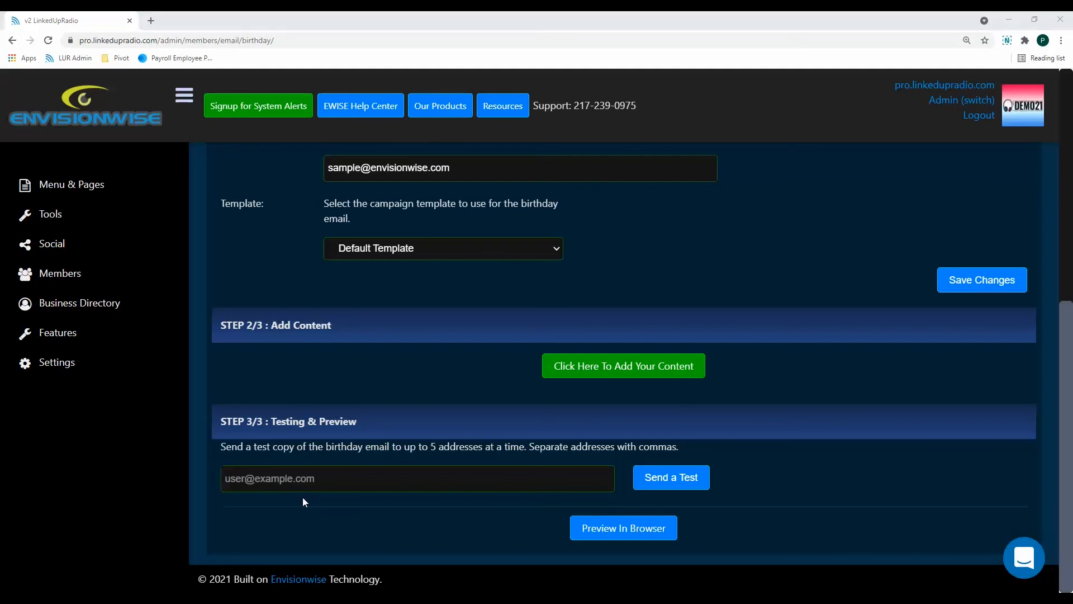
left_click(640, 537)
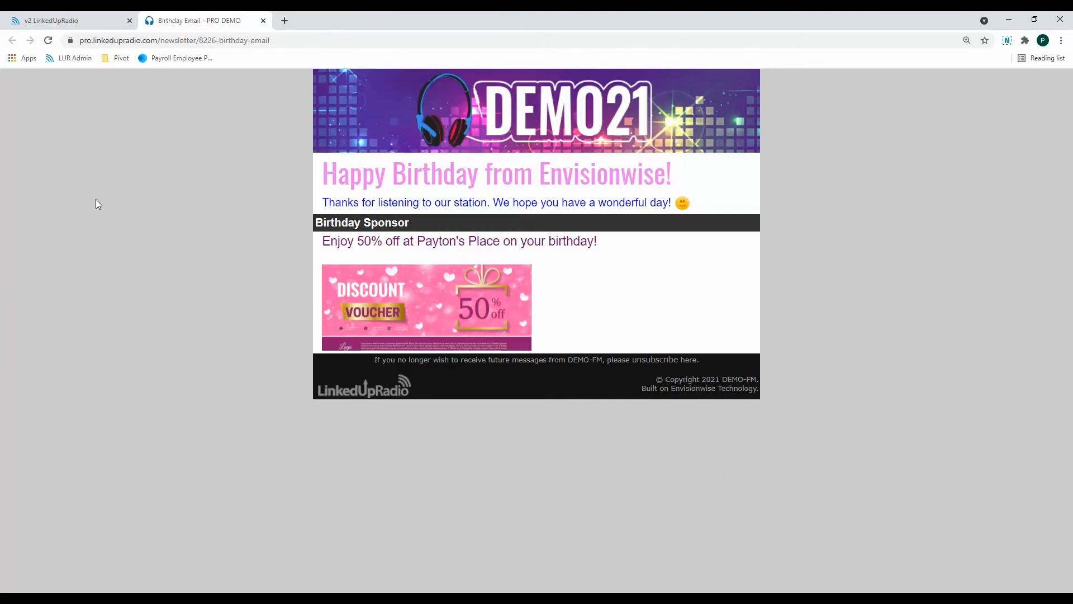
left_click(60, 20)
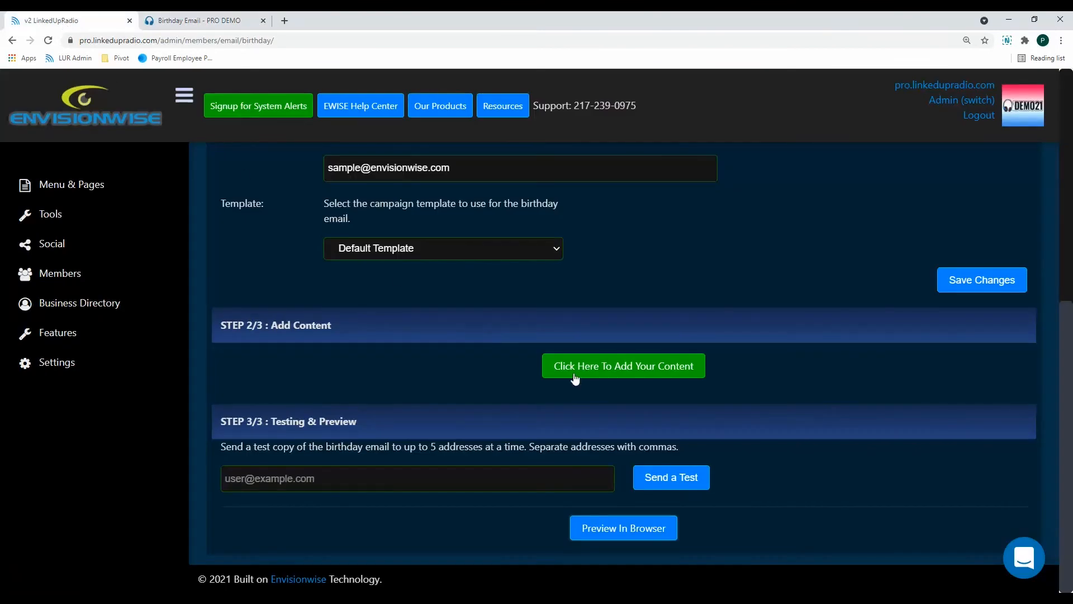
- Open the support chat from the Birthday E-Mail setup page
scroll(786, 401, "up", 7)
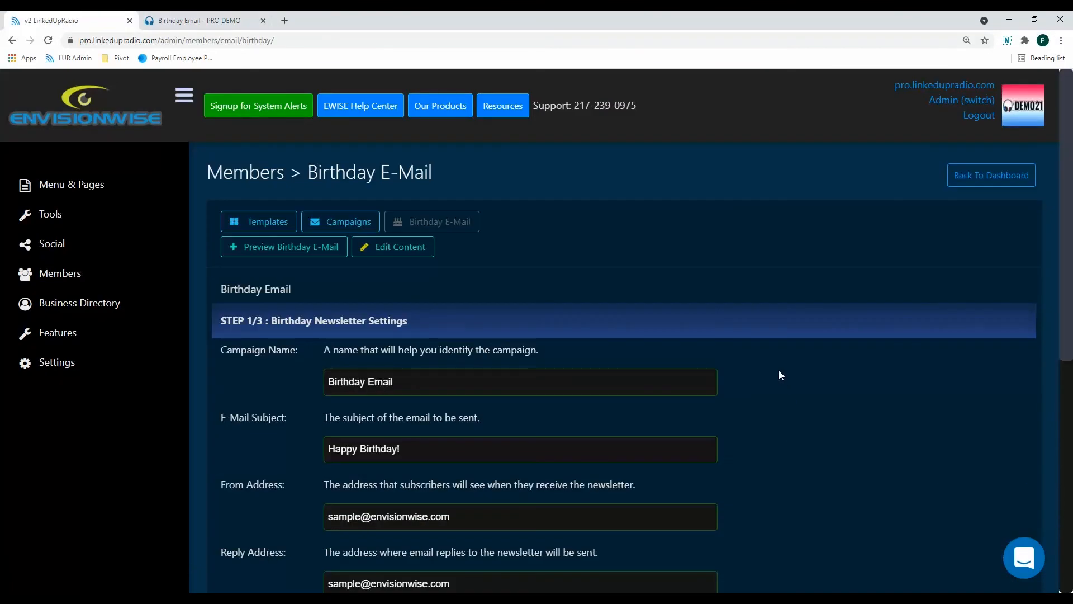
left_click(1018, 555)
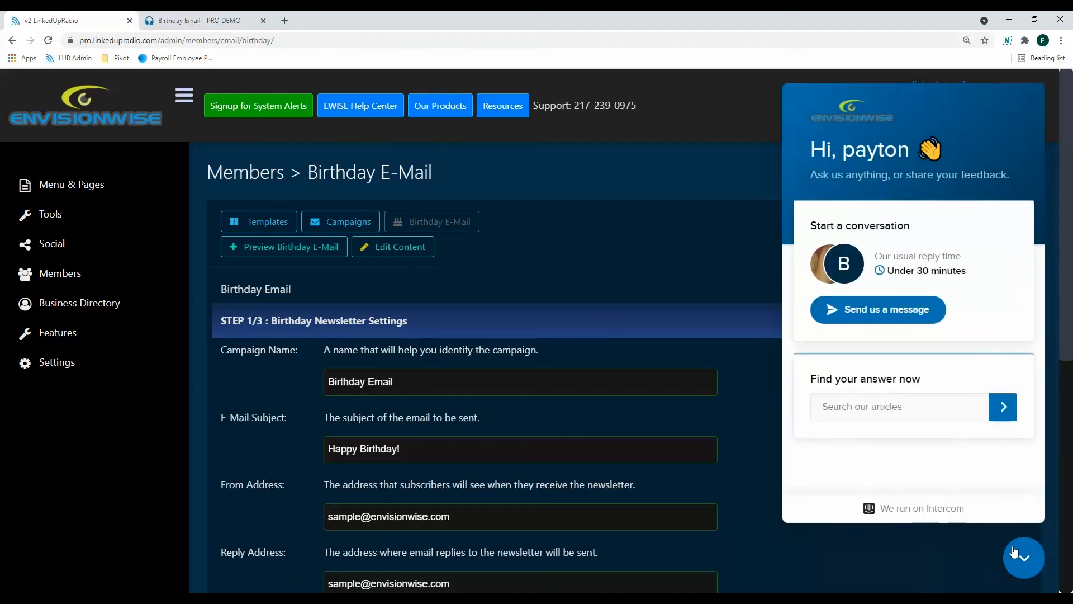